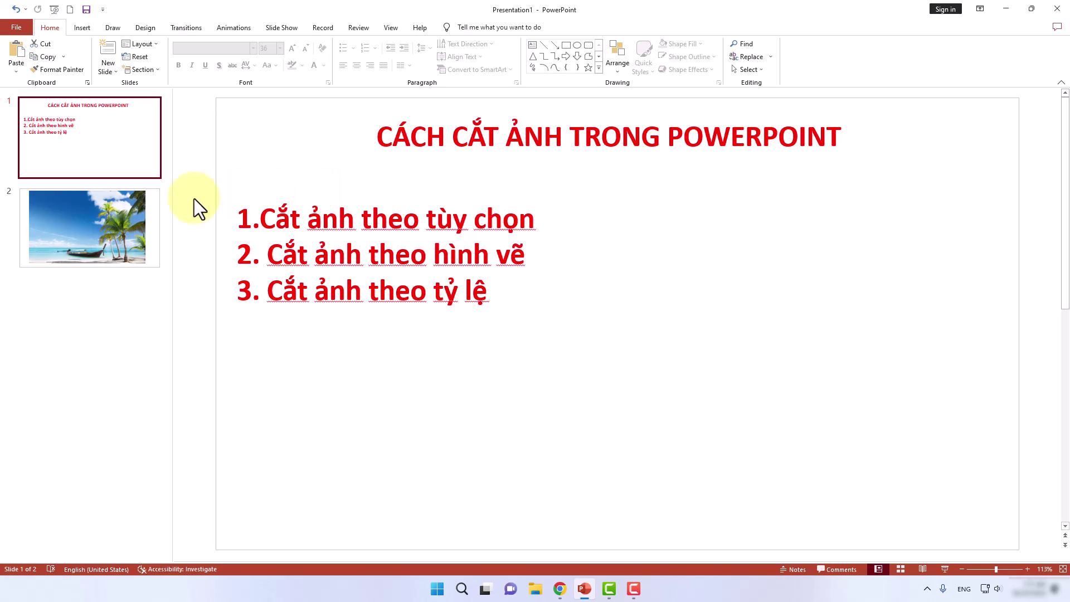
Preview the beach photo, highlight slide 1's three cropping-method lines, then return to slide 2.
{"action": "left_click", "coordinate": [84, 220]}
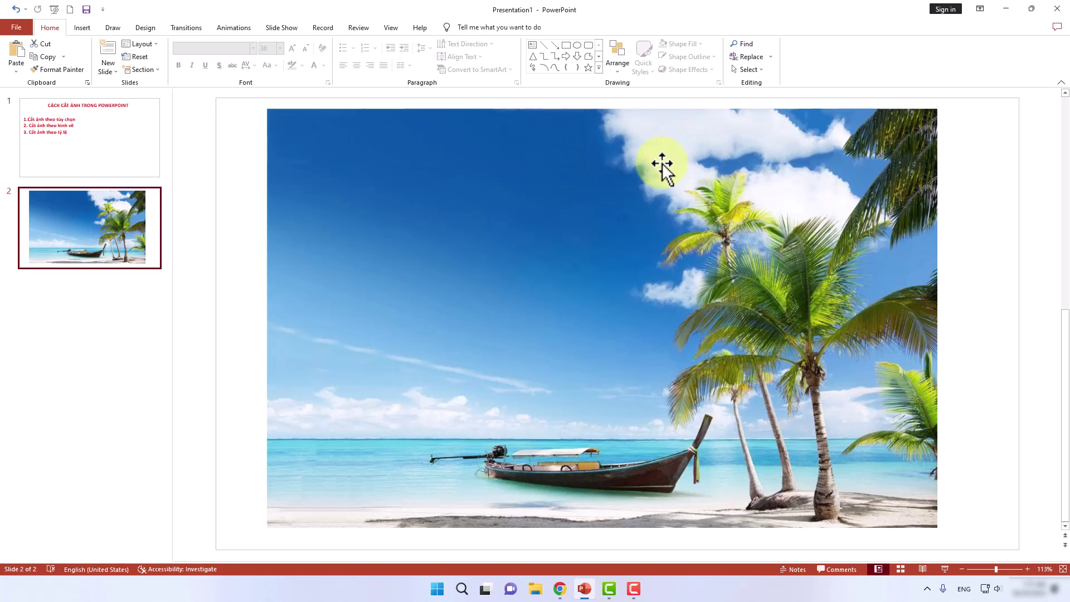
{"action": "left_click", "coordinate": [146, 160]}
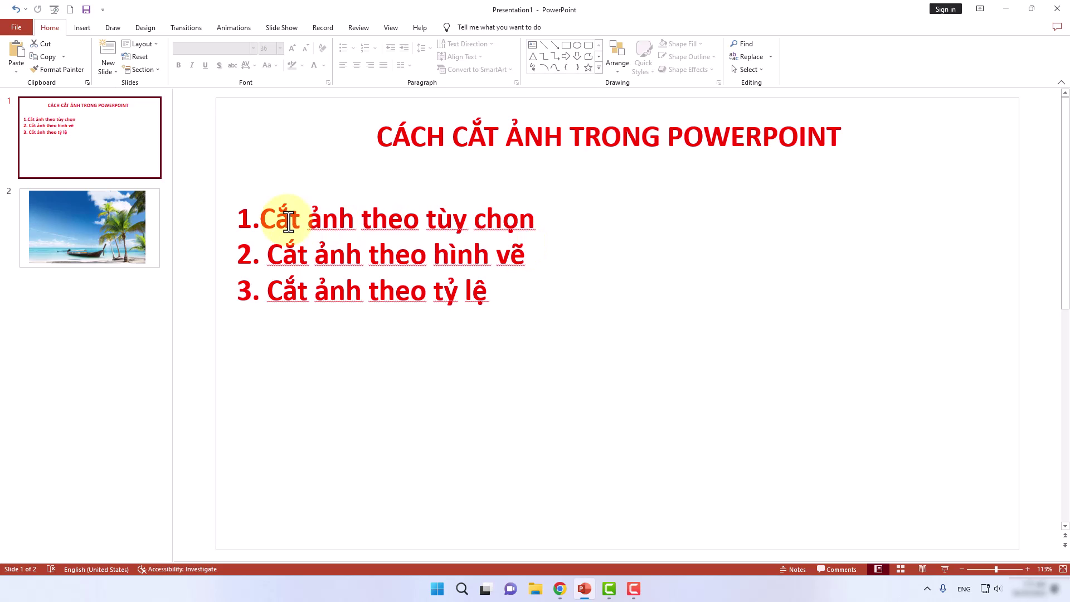
{"action": "left_click_drag", "start_coordinate": [259, 219], "coordinate": [536, 219]}
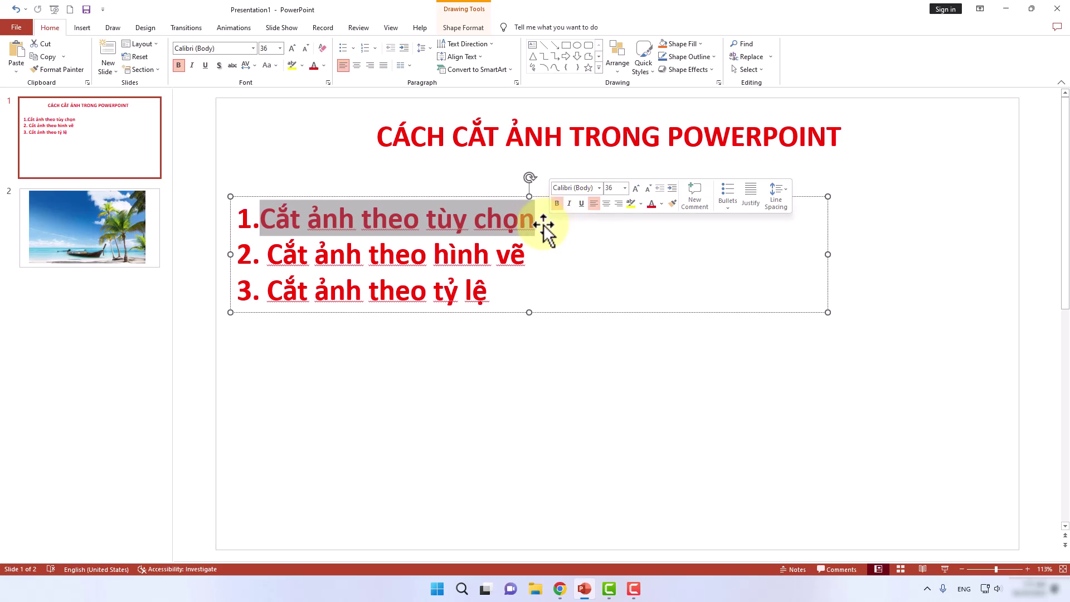
{"action": "left_click_drag", "start_coordinate": [269, 255], "coordinate": [527, 254]}
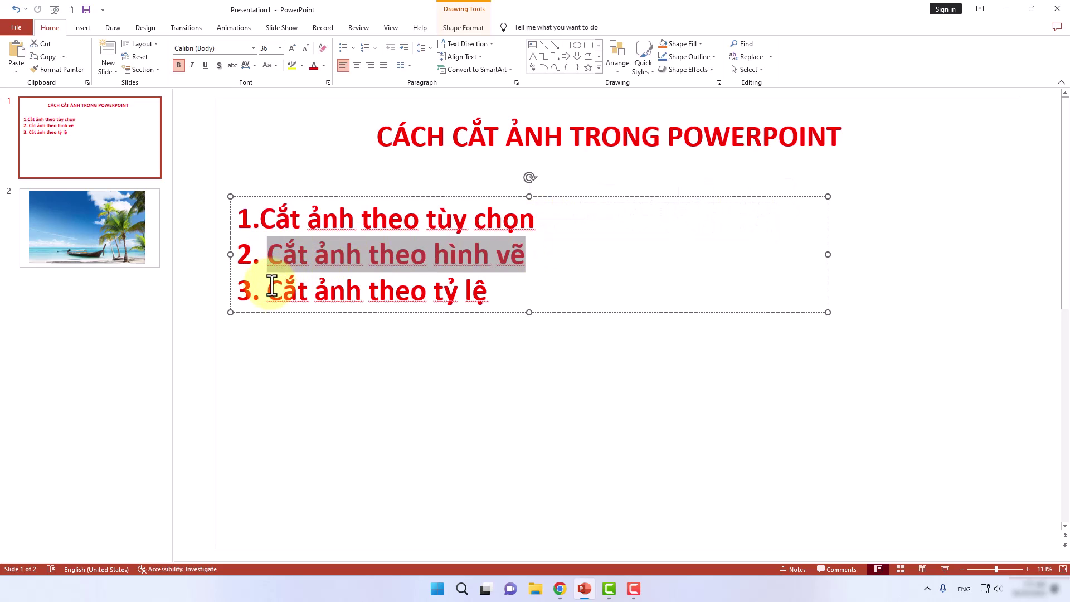
{"action": "left_click_drag", "start_coordinate": [268, 291], "coordinate": [502, 291]}
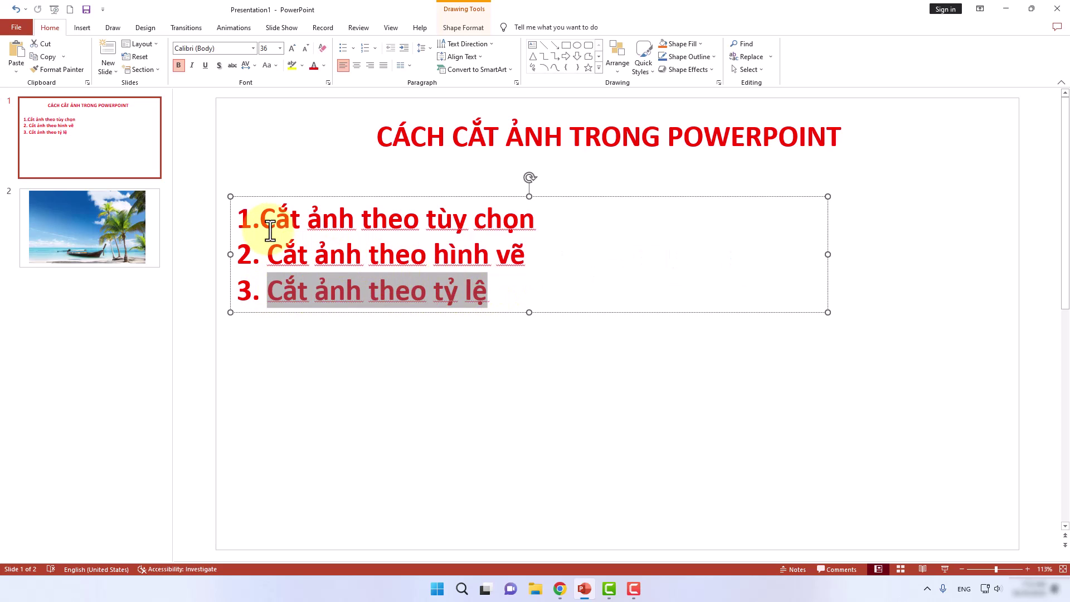
{"action": "left_click_drag", "start_coordinate": [263, 226], "coordinate": [563, 227]}
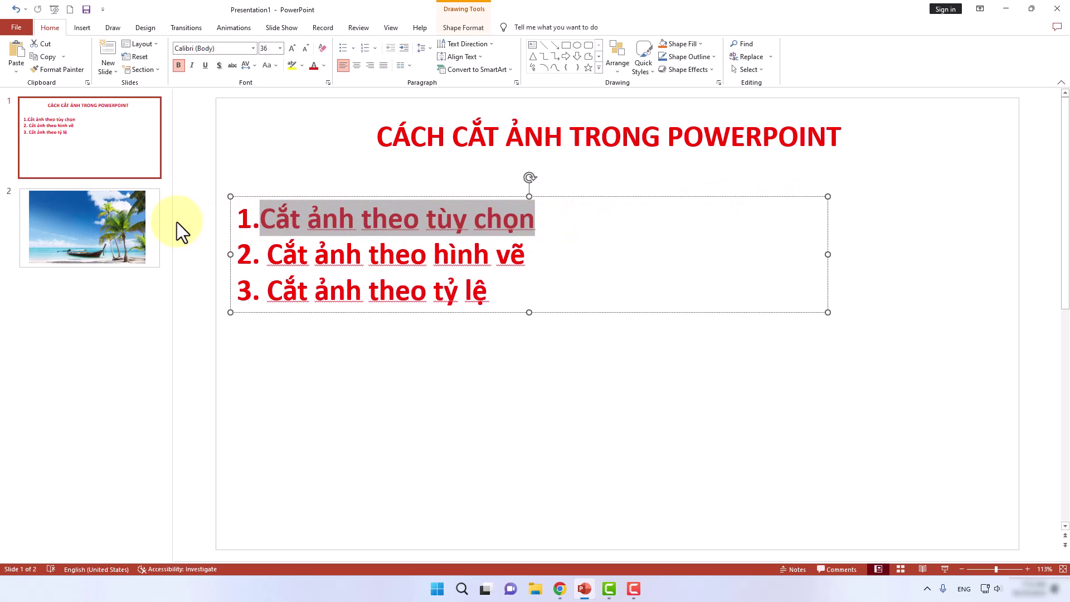
{"action": "left_click", "coordinate": [132, 220]}
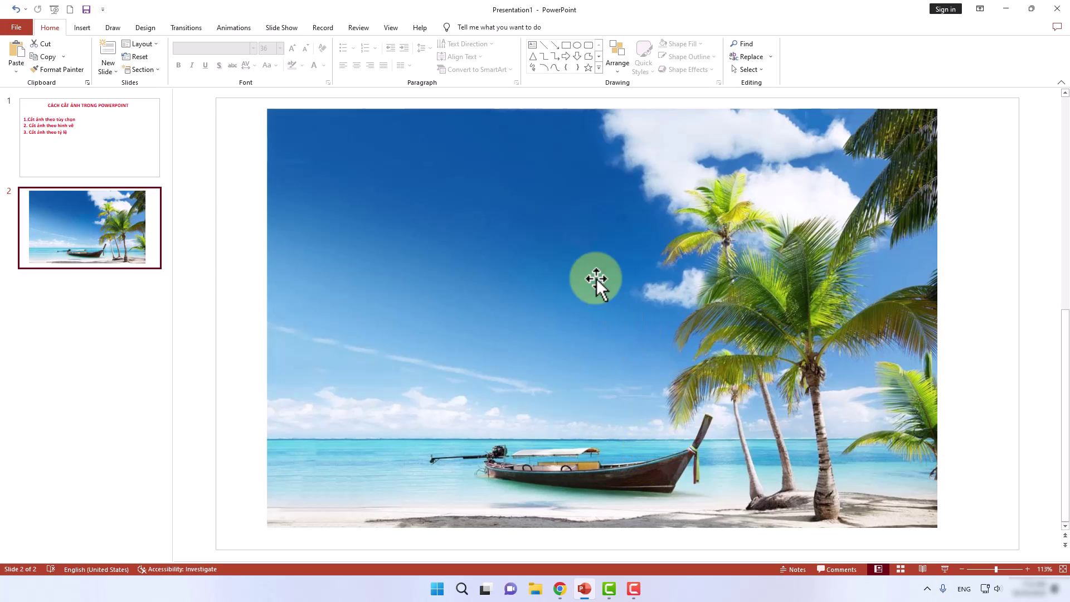
Select the beach photo and open its Crop dropdown under Picture Format.
{"action": "left_click", "coordinate": [537, 220]}
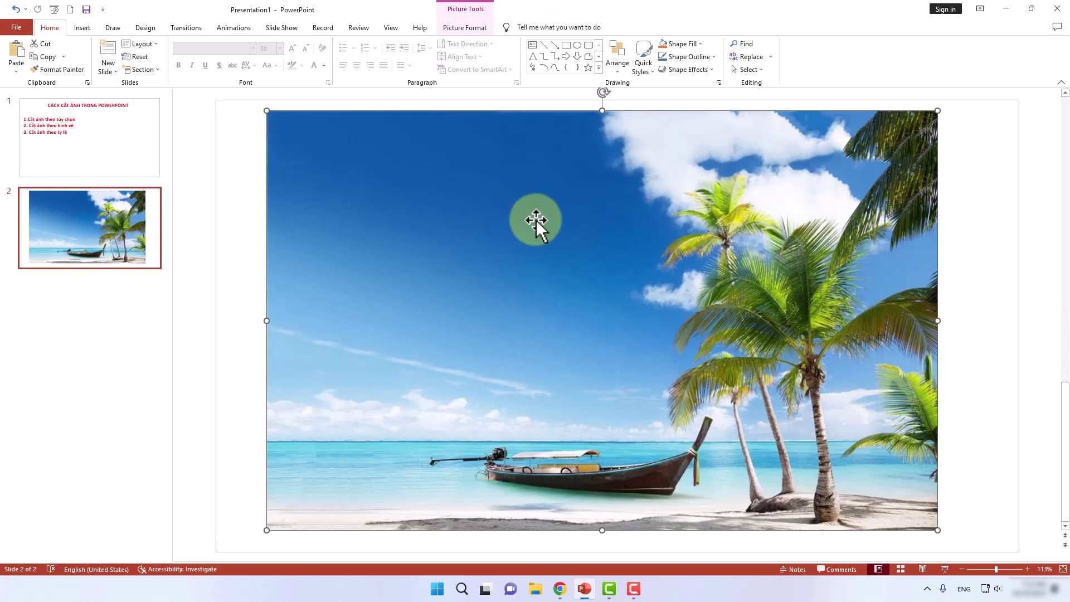
{"action": "left_click", "coordinate": [481, 27]}
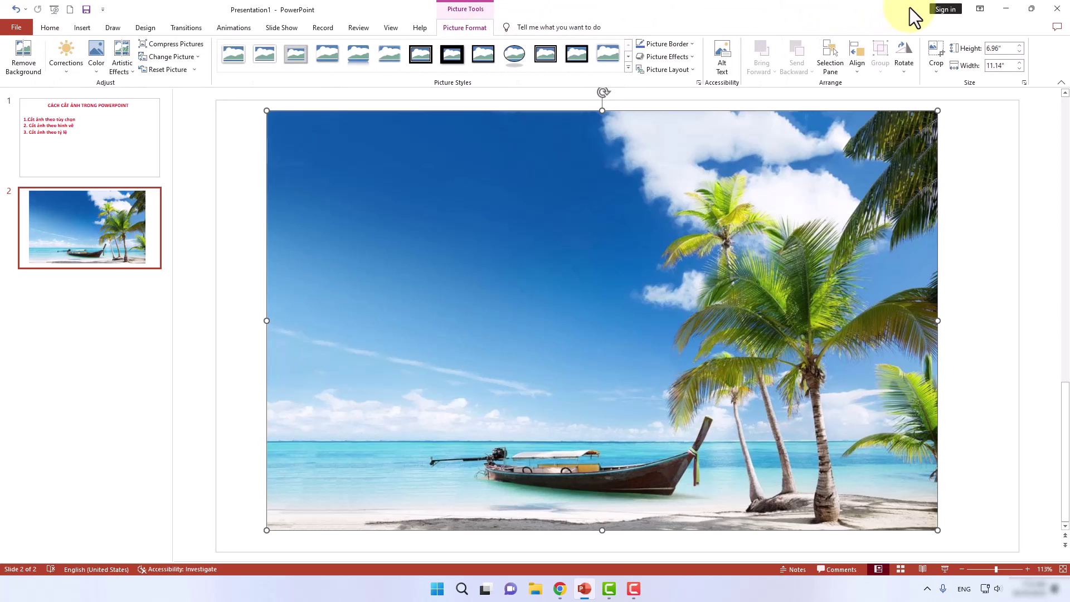
{"action": "left_click", "coordinate": [938, 72]}
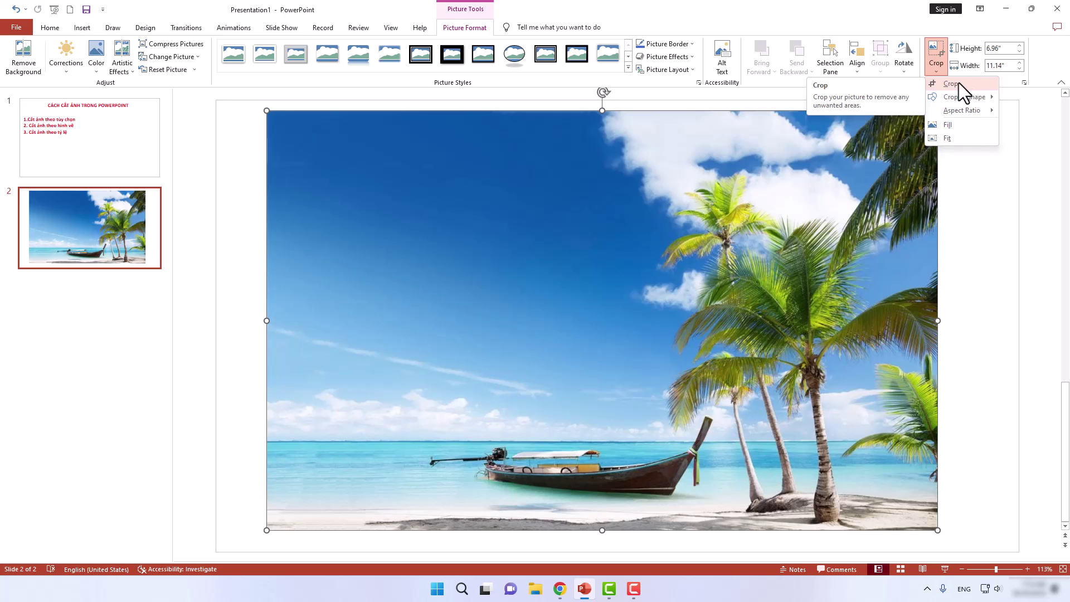
Freely crop the photo, trimming top and left toward the palms and raising the bottom edge.
{"action": "left_click", "coordinate": [958, 83]}
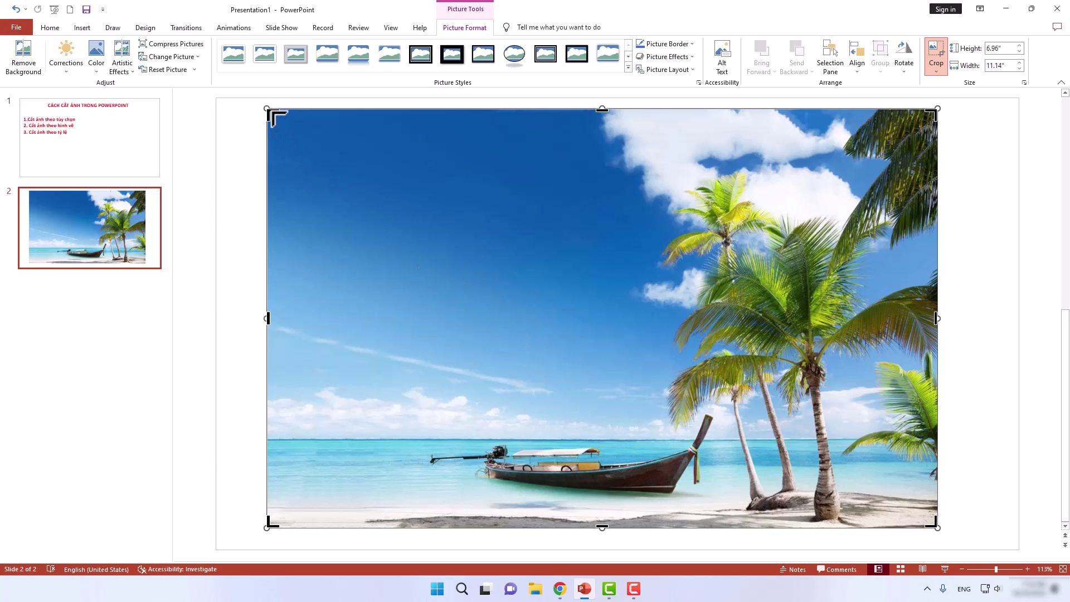
{"action": "mouse_move", "coordinate": [270, 113]}
{"action": "left_mouse_down"}
{"action": "mouse_move", "coordinate": [350, 165]}
{"action": "mouse_move", "coordinate": [425, 187]}
{"action": "left_mouse_up"}
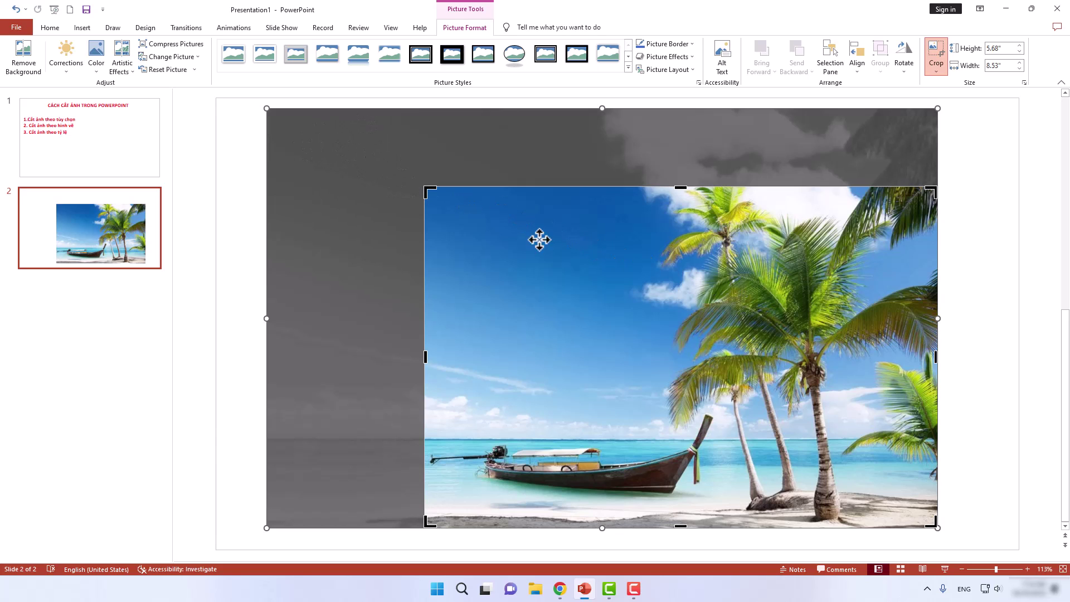
{"action": "left_click_drag", "start_coordinate": [429, 190], "coordinate": [474, 231]}
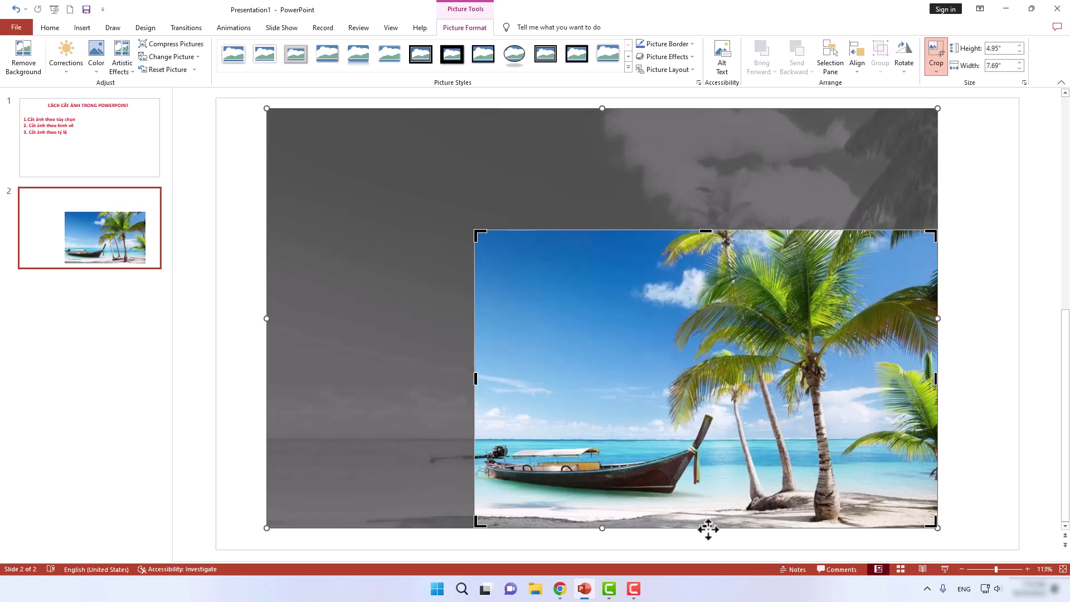
{"action": "left_click_drag", "start_coordinate": [707, 529], "coordinate": [708, 515]}
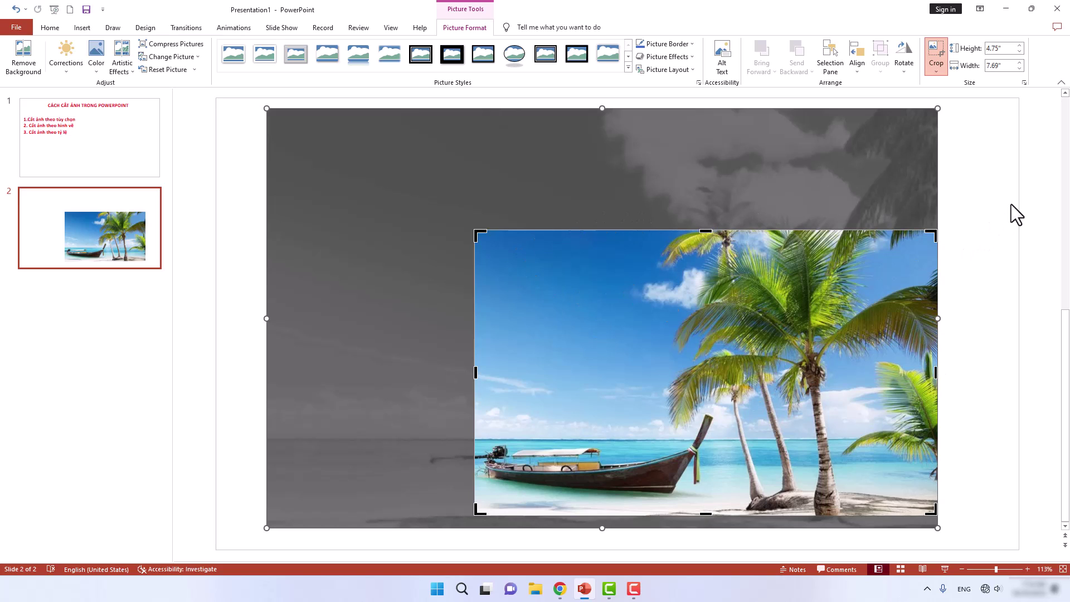
Apply the crop, nudge the top-left corner inward and reapply, giving 4.9" by 7.49".
{"action": "left_click", "coordinate": [992, 206]}
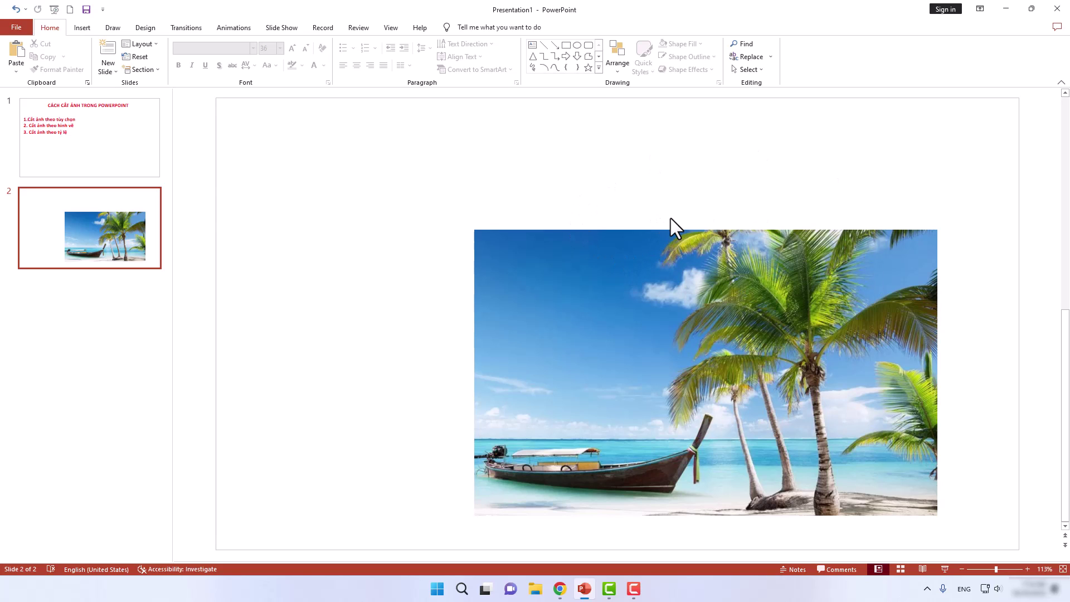
{"action": "left_click", "coordinate": [15, 9]}
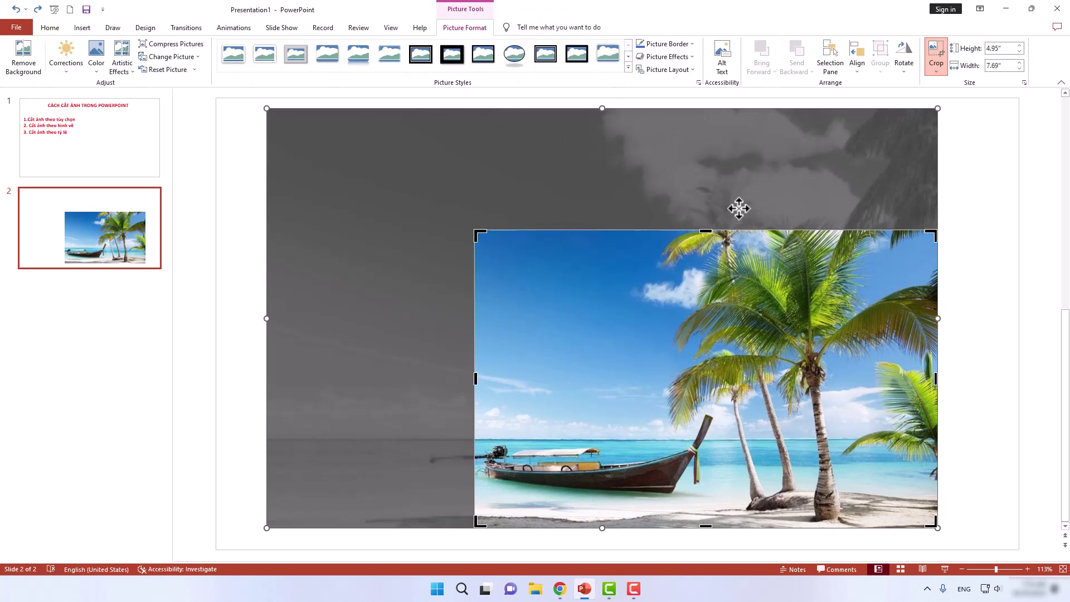
{"action": "left_click_drag", "start_coordinate": [477, 232], "coordinate": [487, 233]}
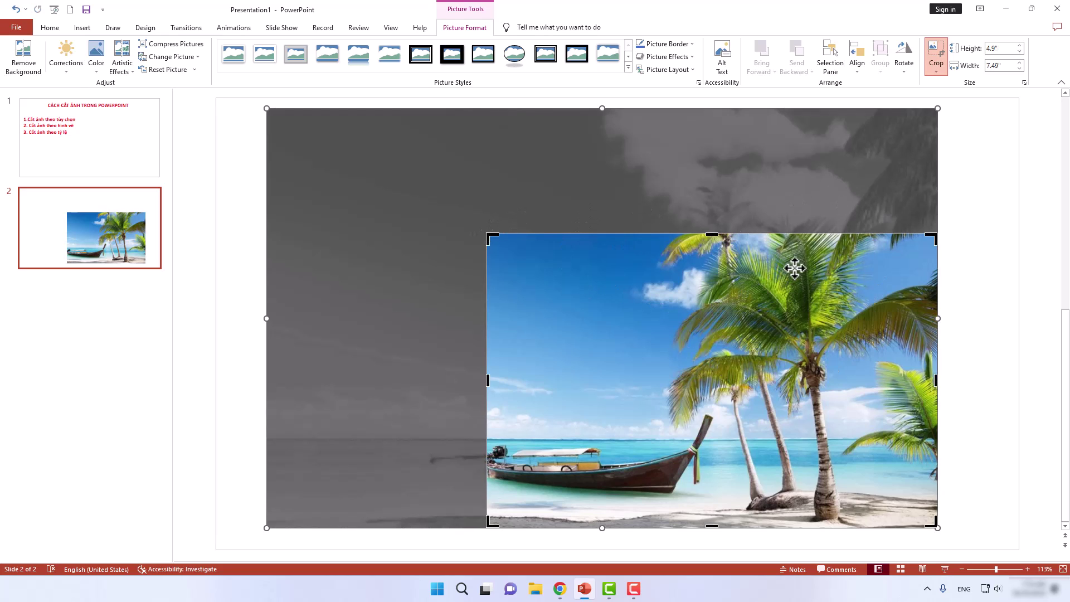
{"action": "left_click", "coordinate": [997, 208]}
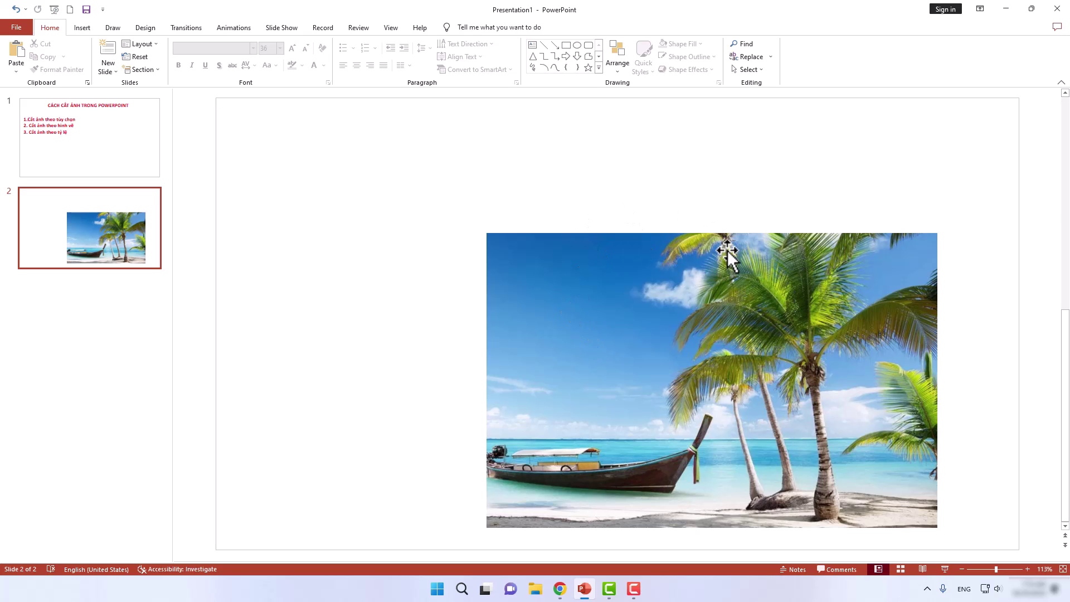
Undo the crop steps to restore the photo's full 6.96" by 11.14" size.
{"action": "left_click", "coordinate": [16, 9]}
{"action": "left_click", "coordinate": [16, 10]}
{"action": "left_click", "coordinate": [16, 9]}
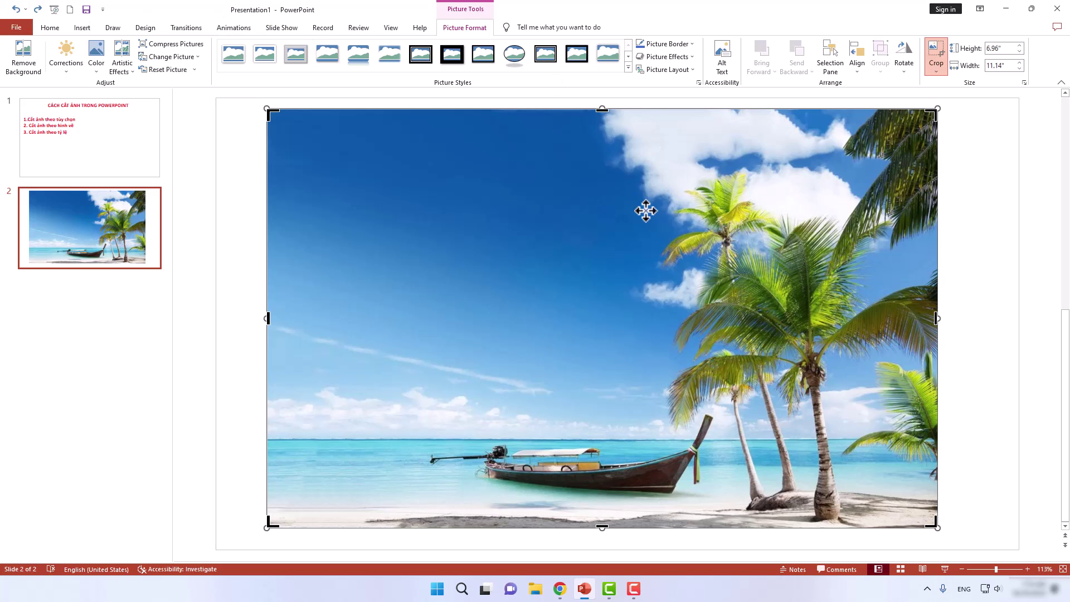
{"action": "left_click", "coordinate": [991, 191]}
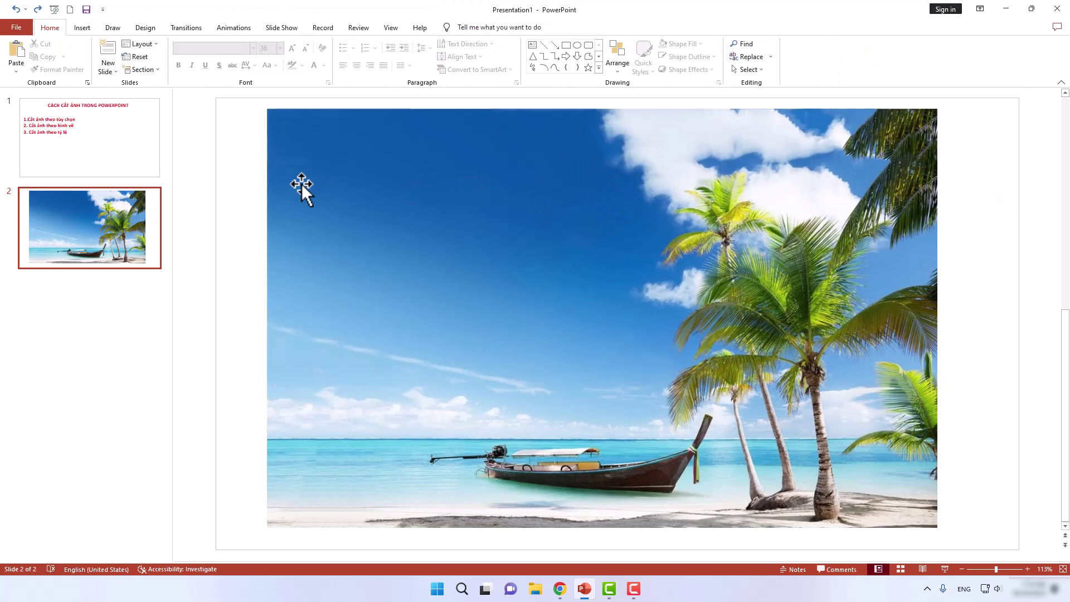
Highlight the 'Cắt ảnh theo hình vẽ' line on slide 1, then reselect the slide 2 photo.
{"action": "left_click", "coordinate": [86, 154]}
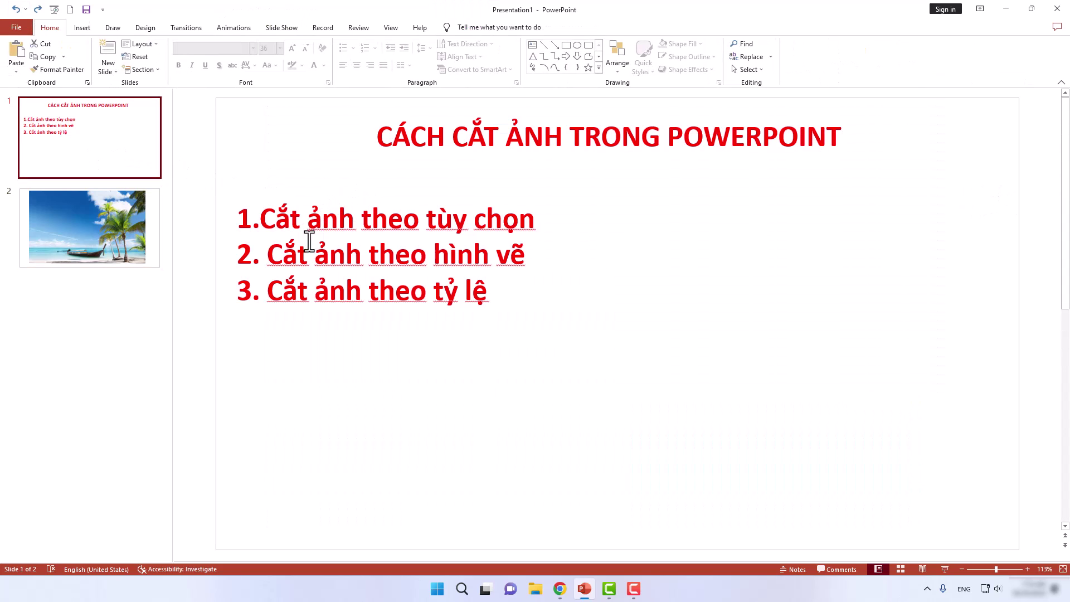
{"action": "left_click_drag", "start_coordinate": [269, 251], "coordinate": [507, 252]}
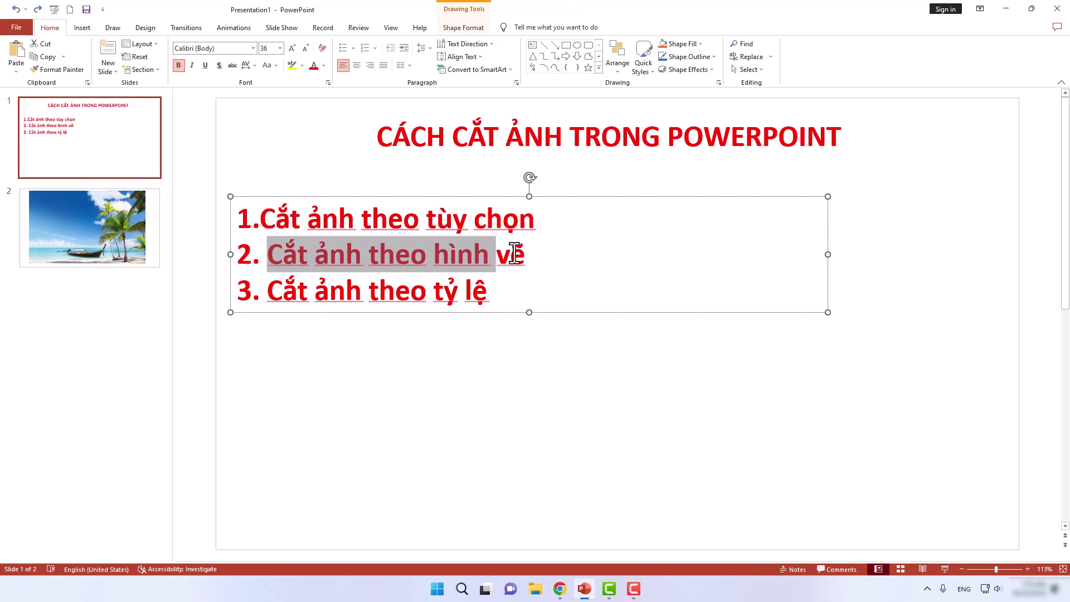
{"action": "left_click", "coordinate": [95, 218]}
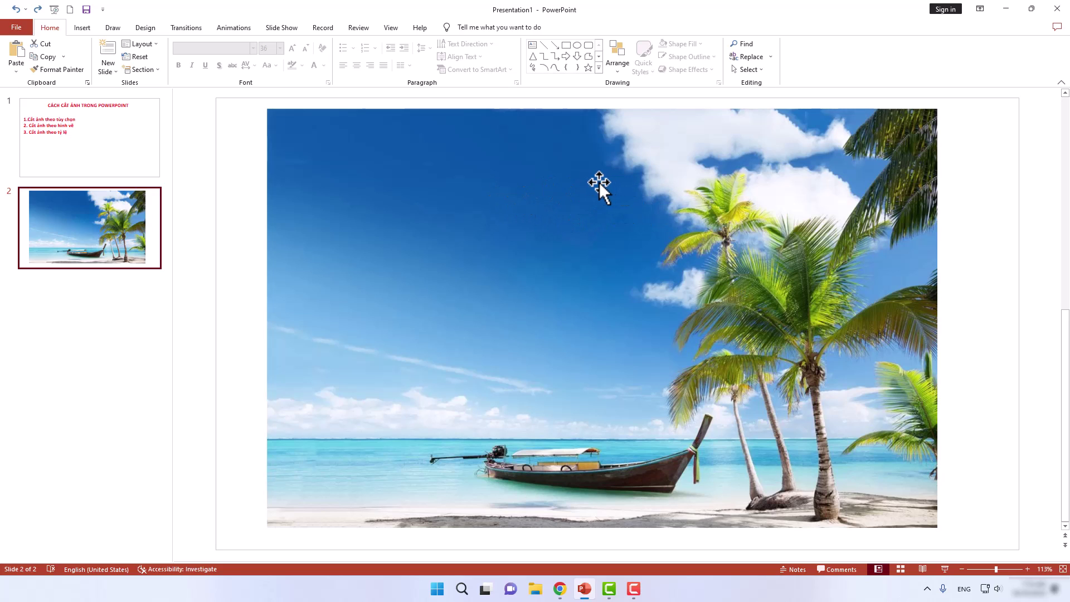
{"action": "left_click", "coordinate": [554, 166]}
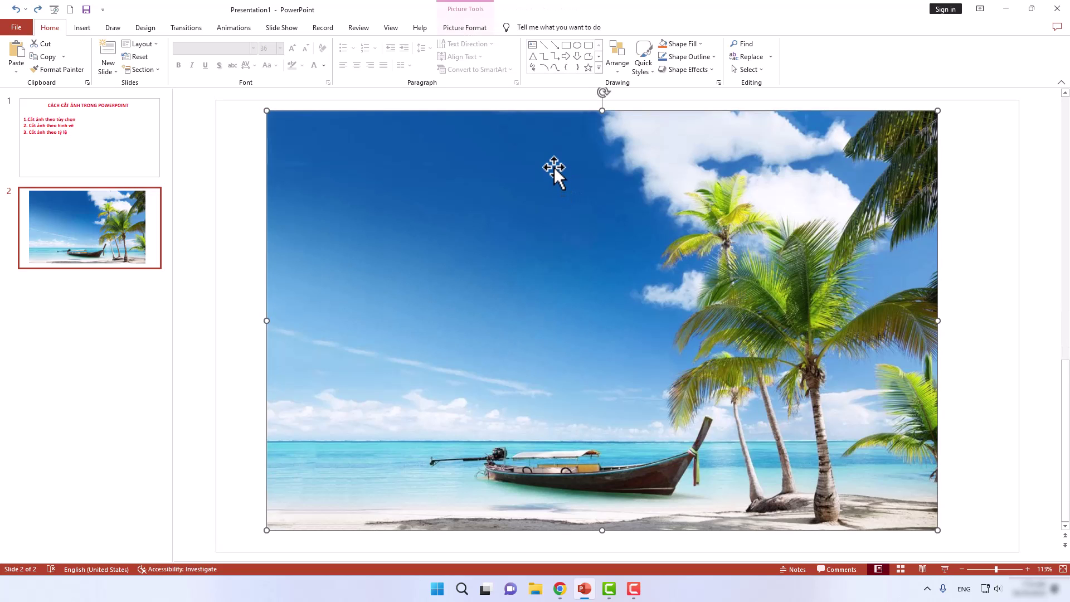
Crop the beach picture to the Heart shape from Basic Shapes.
{"action": "left_click", "coordinate": [484, 25]}
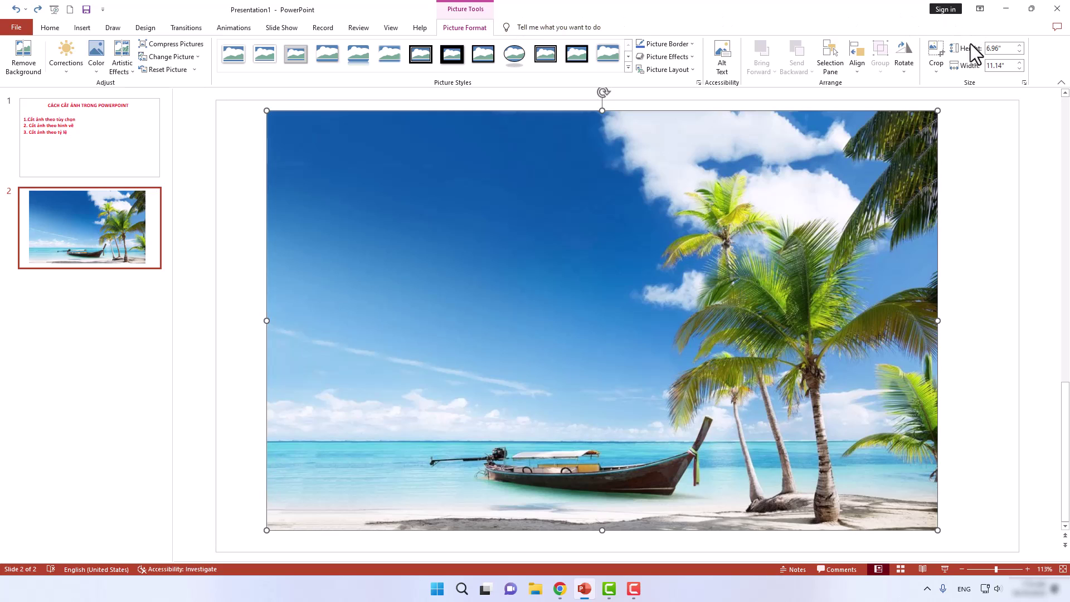
{"action": "left_click", "coordinate": [938, 69]}
{"action": "mouse_move", "coordinate": [962, 97]}
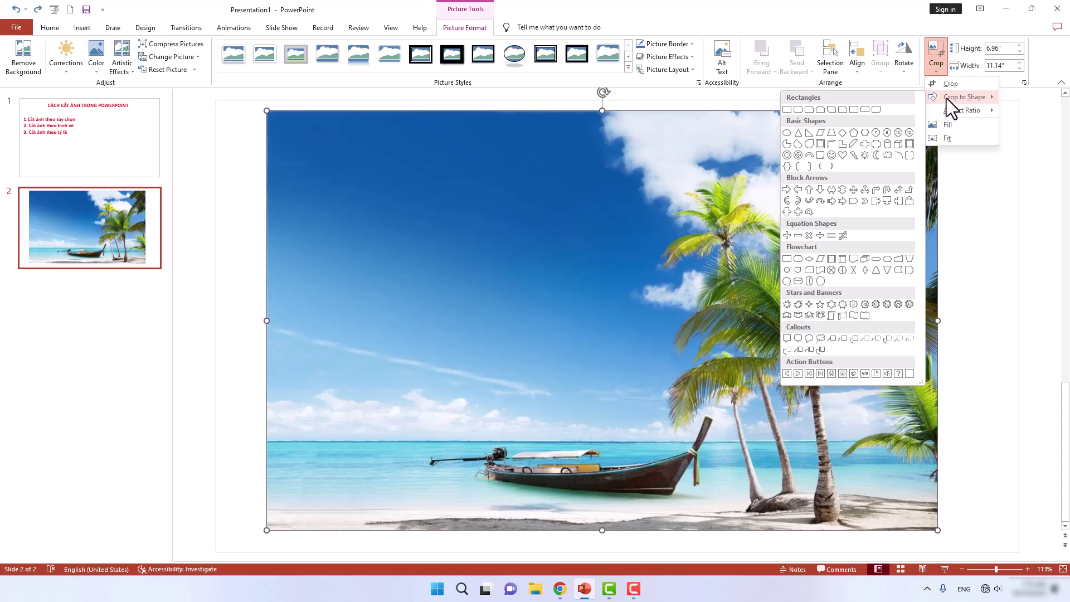
{"action": "left_click", "coordinate": [842, 154]}
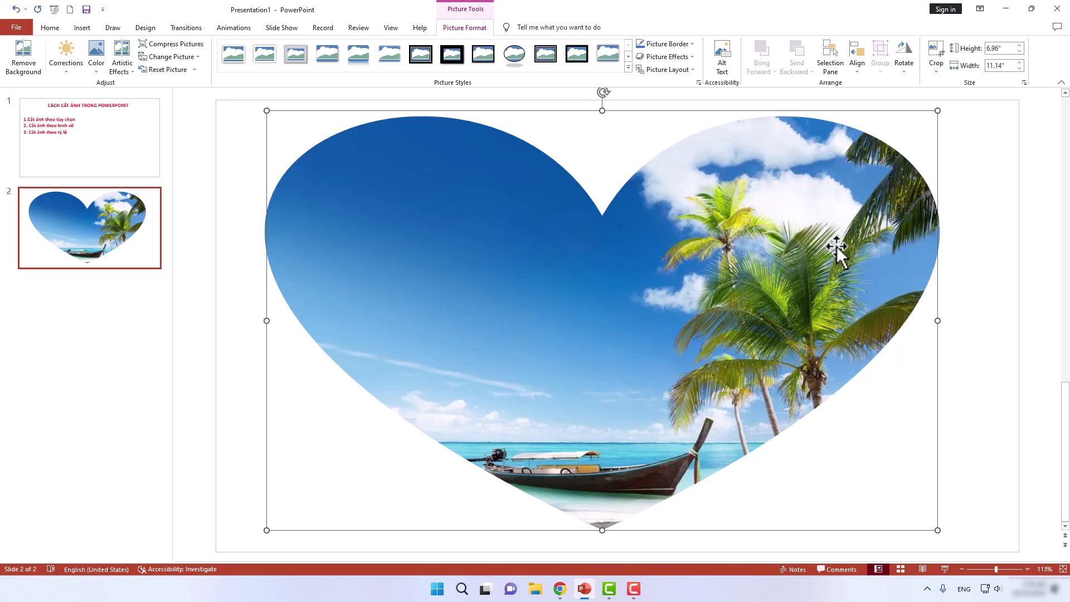
Recrop the picture to an Oval, then to a 5-Point Star, and deselect it.
{"action": "left_click", "coordinate": [938, 69]}
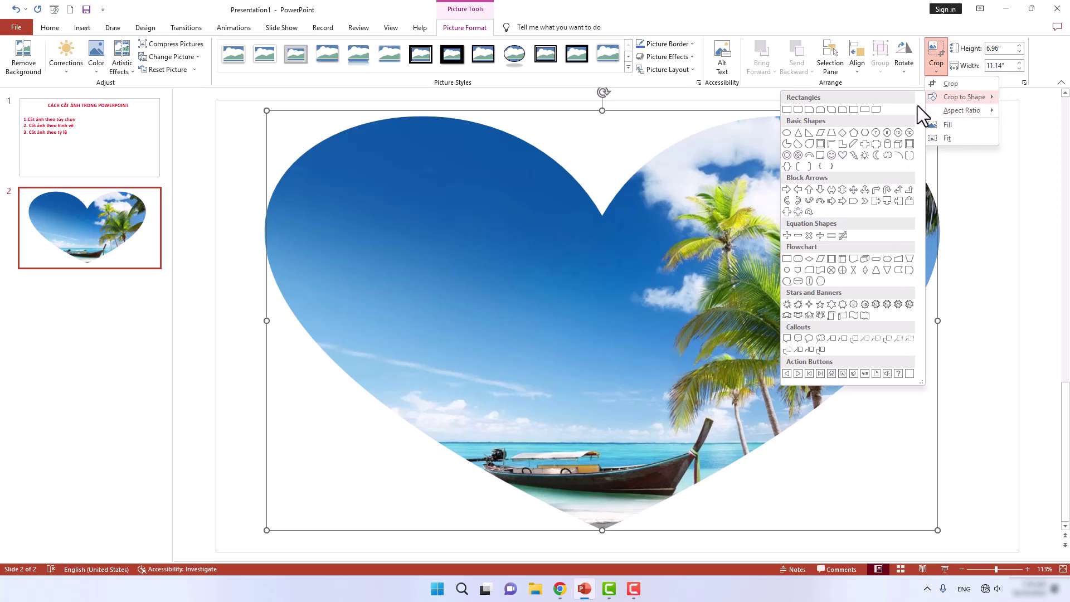
{"action": "left_click", "coordinate": [809, 144]}
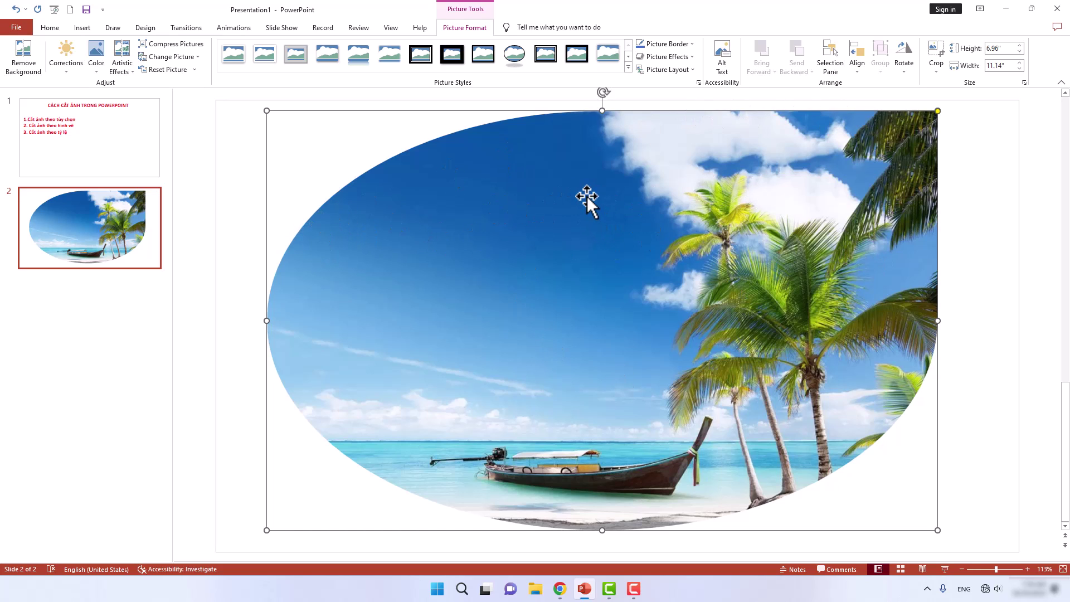
{"action": "left_click", "coordinate": [936, 72]}
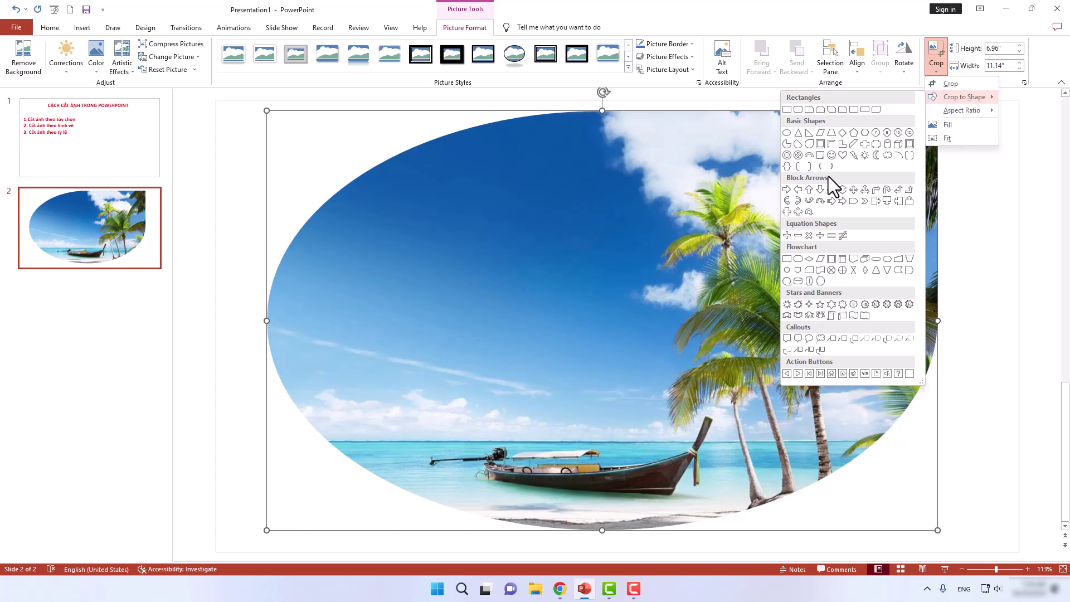
{"action": "left_click", "coordinate": [820, 305]}
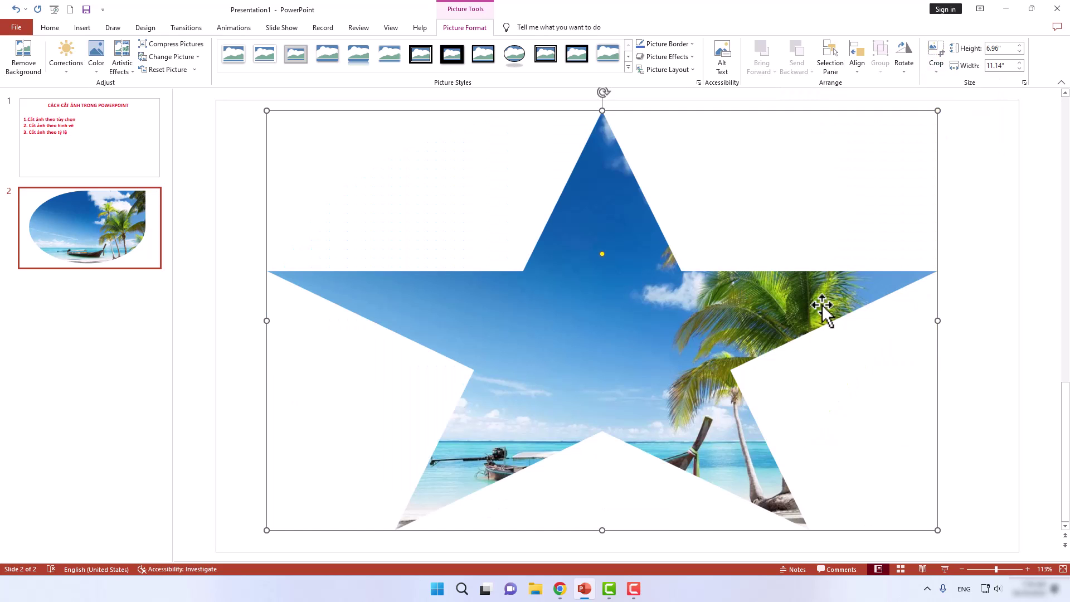
{"action": "left_click", "coordinate": [957, 204]}
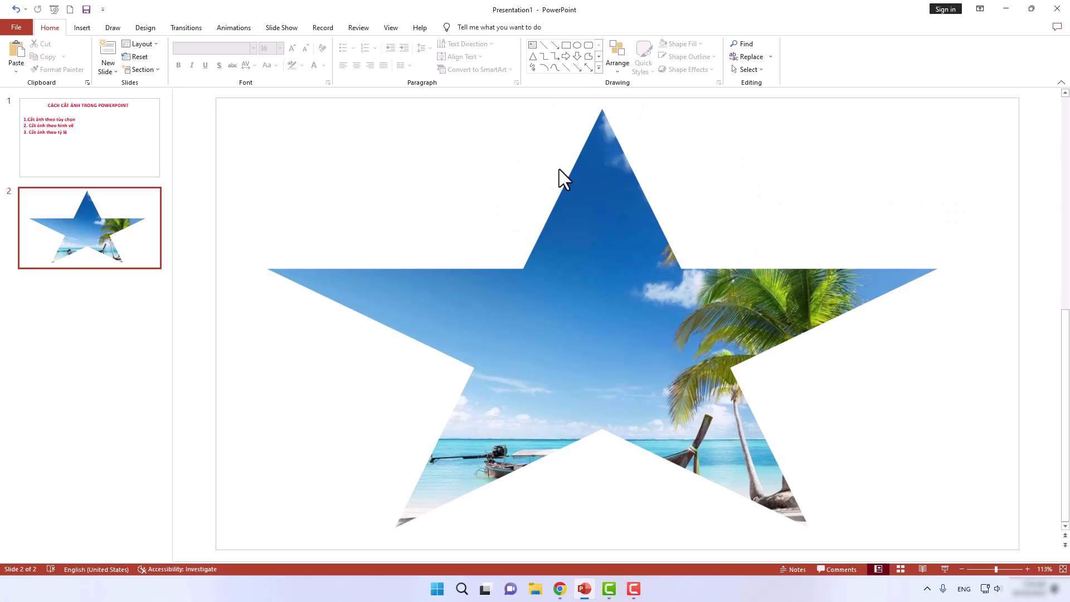
Undo the star, oval and heart crops to restore the rectangular picture.
{"action": "left_click", "coordinate": [15, 9]}
{"action": "left_click", "coordinate": [15, 10]}
{"action": "left_click", "coordinate": [15, 10]}
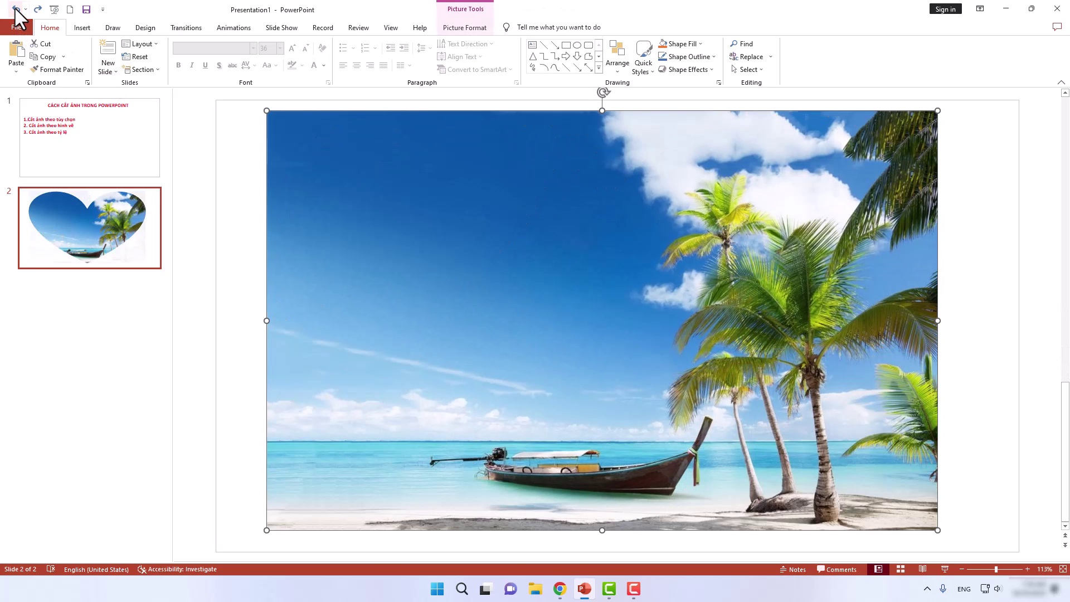
{"action": "left_click", "coordinate": [15, 9]}
{"action": "left_click", "coordinate": [37, 10]}
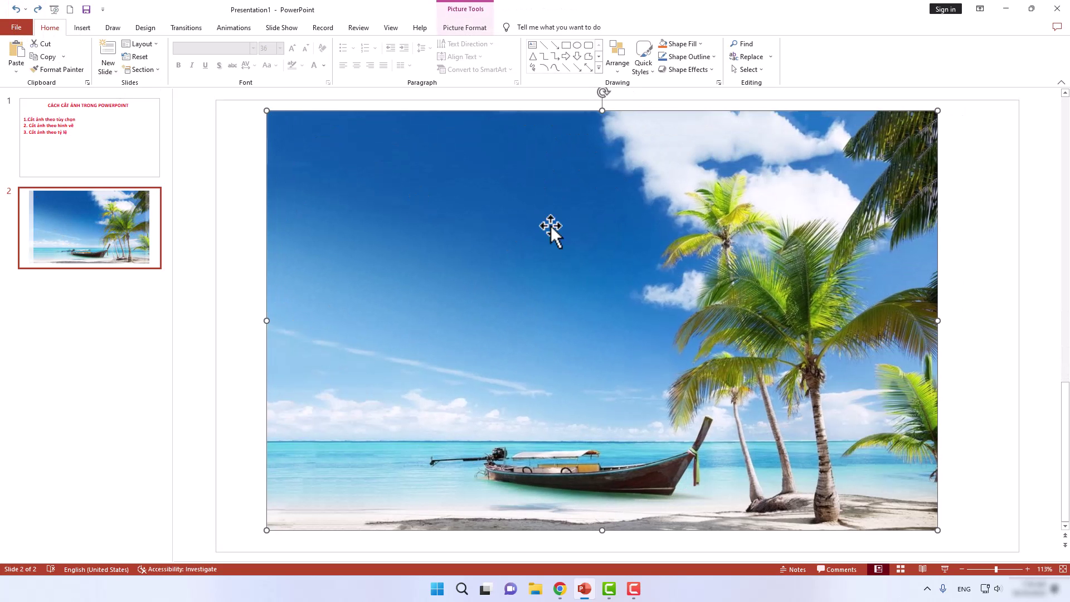
Highlight the 'Cắt ảnh theo tỷ lệ' line on slide 1, then return to slide 2.
{"action": "left_click", "coordinate": [962, 227]}
{"action": "left_click", "coordinate": [98, 135]}
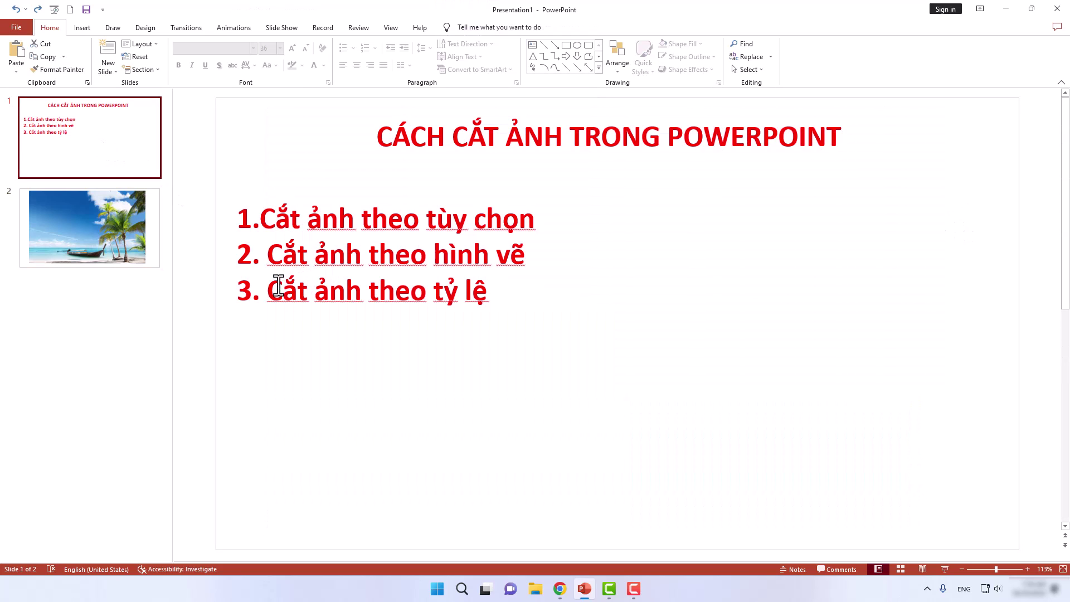
{"action": "left_click_drag", "start_coordinate": [272, 287], "coordinate": [495, 293]}
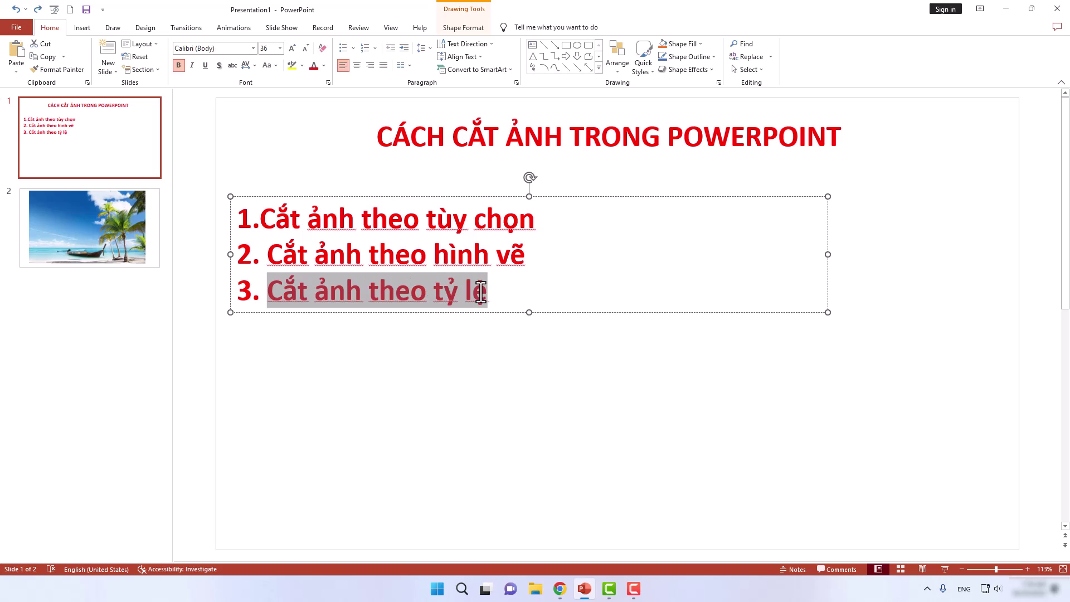
{"action": "left_click", "coordinate": [109, 232]}
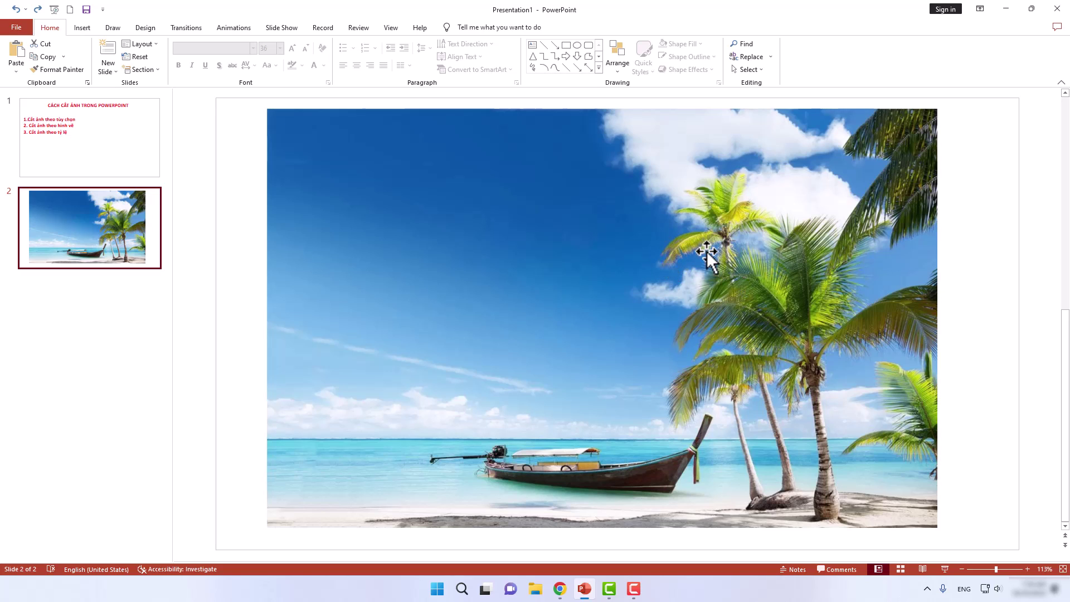
Select the full beach picture and open the Crop menu to reach its Aspect Ratio choices.
{"action": "left_click", "coordinate": [563, 204]}
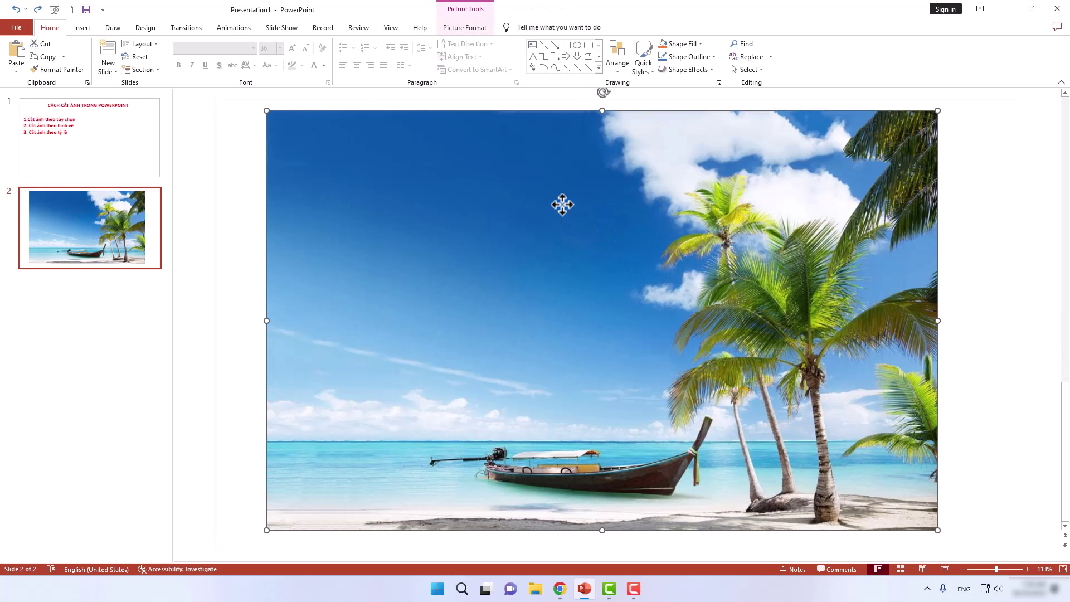
{"action": "left_click", "coordinate": [480, 28]}
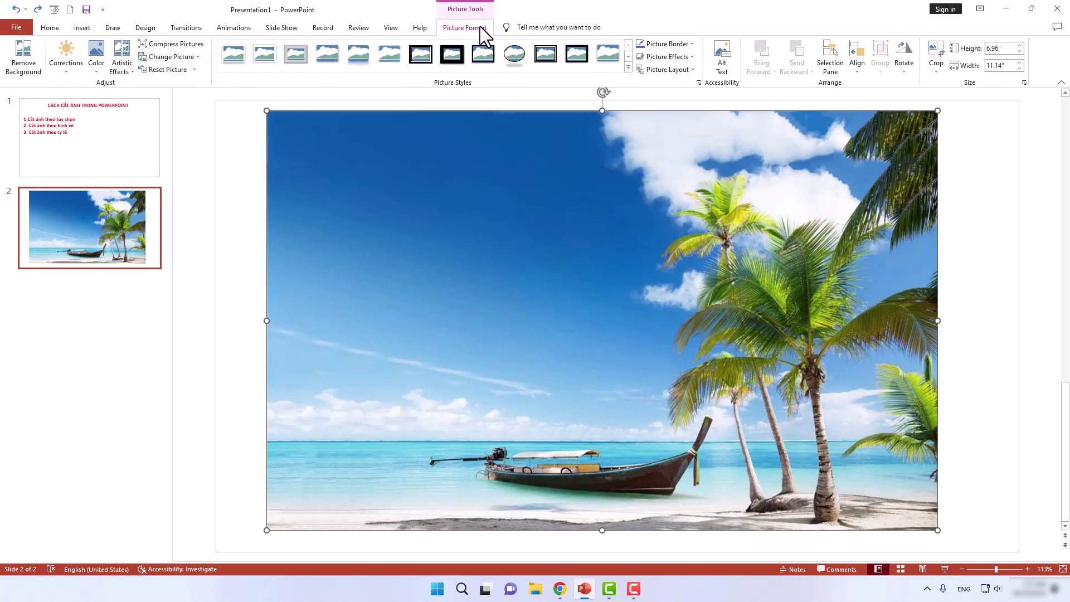
{"action": "left_click", "coordinate": [936, 74]}
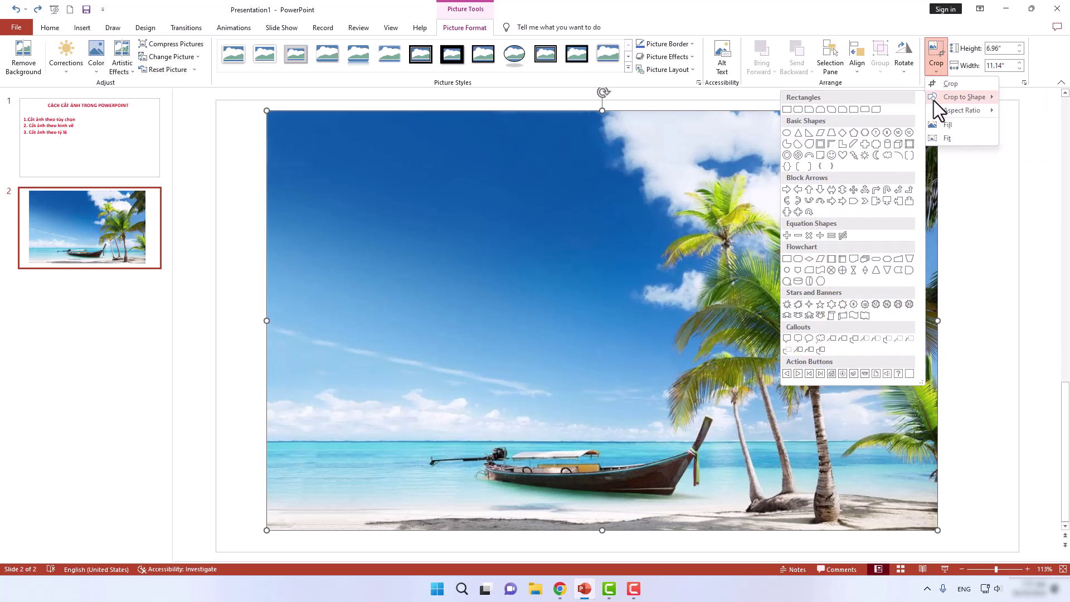
{"action": "mouse_move", "coordinate": [961, 111]}
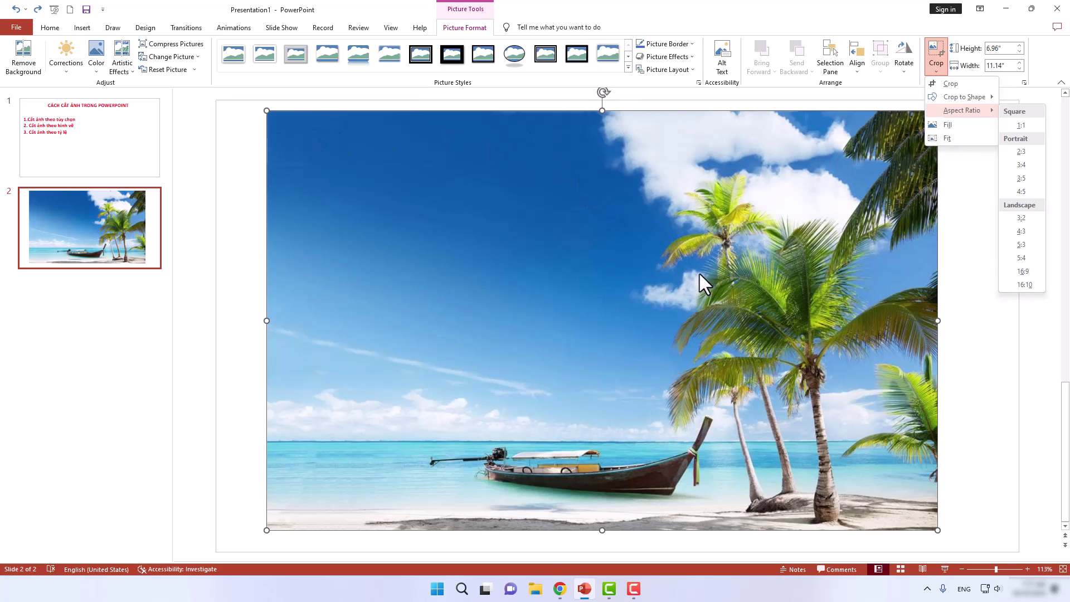
Apply a 3:4 portrait aspect-ratio crop, leaving the photo 6.96" by 5.22".
{"action": "left_click", "coordinate": [1022, 166]}
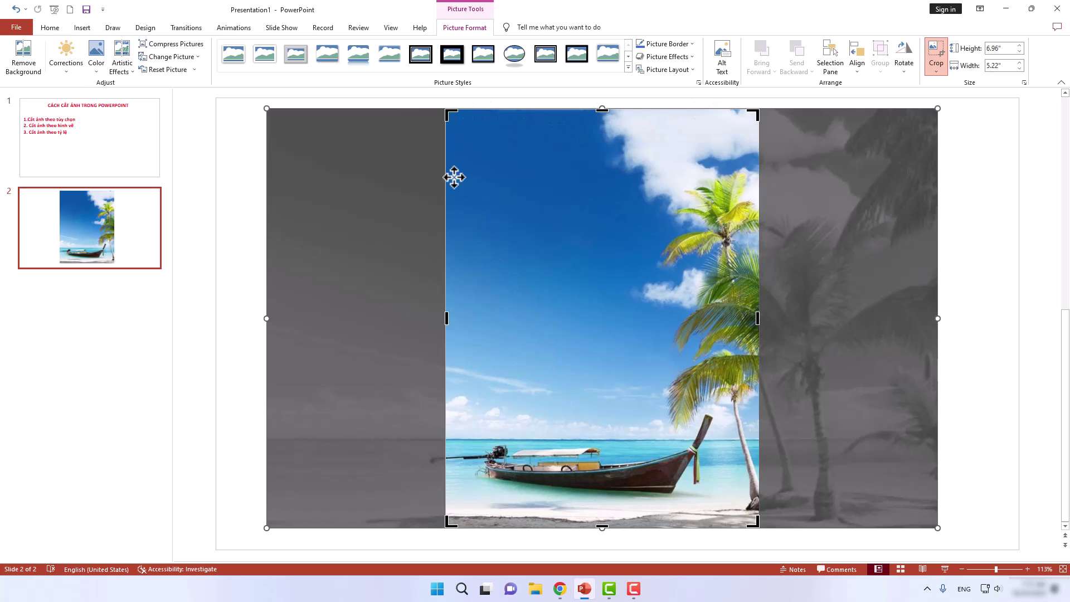
{"action": "left_click", "coordinate": [975, 207]}
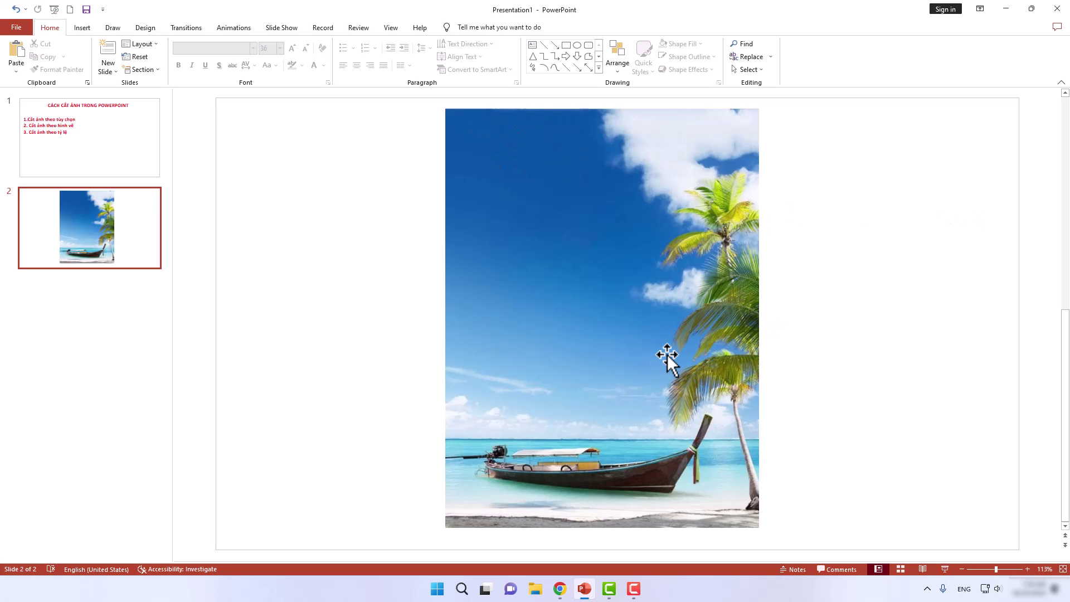
Undo the 3:4 portrait crop and recrop the beach photo to a 4:3 landscape aspect ratio.
{"action": "left_click", "coordinate": [16, 8]}
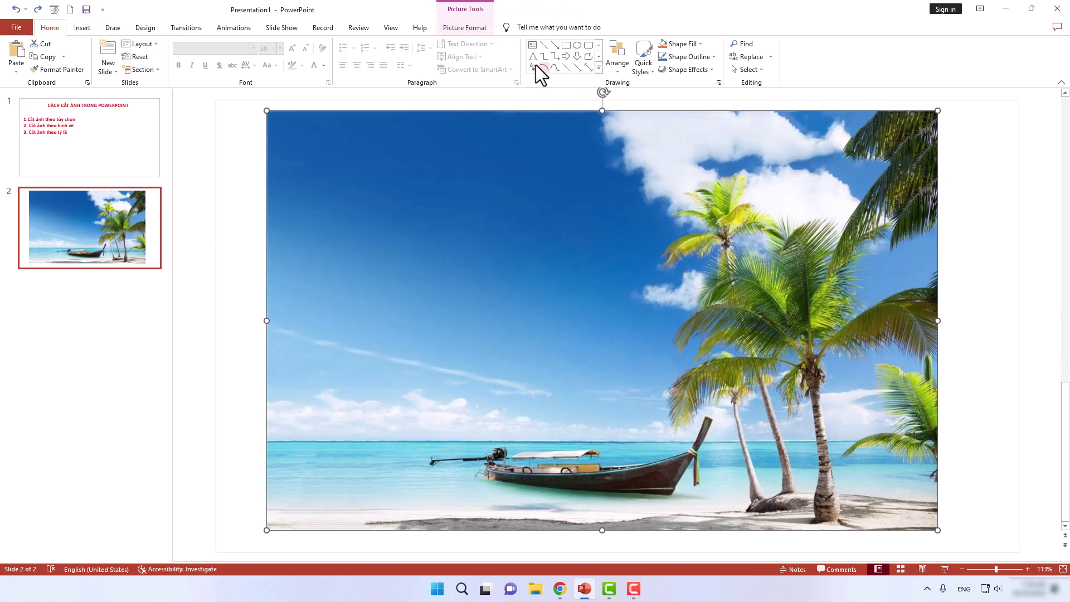
{"action": "left_click", "coordinate": [473, 27]}
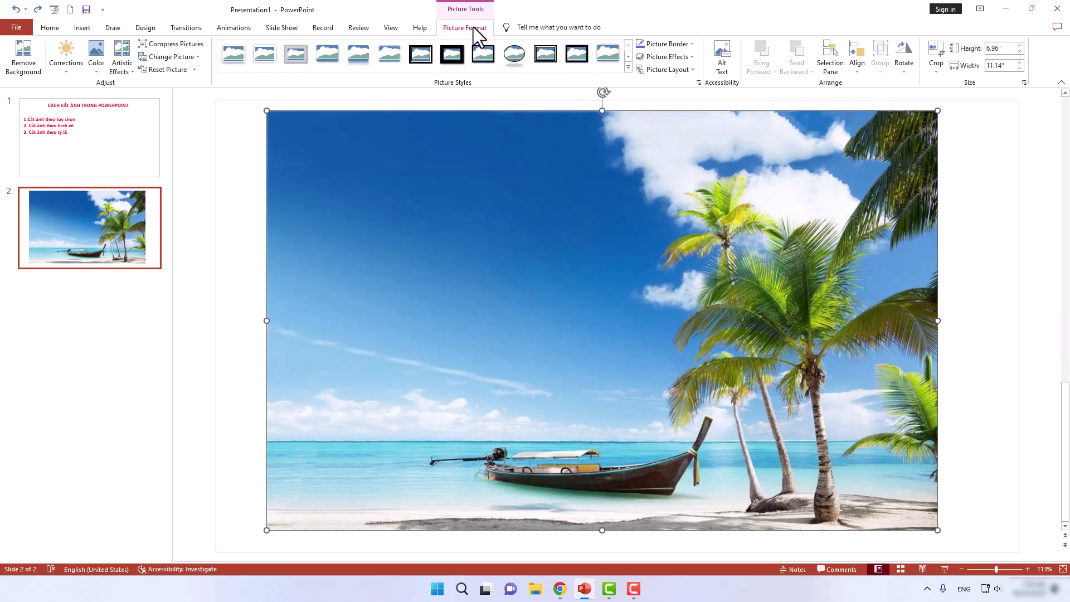
{"action": "left_click", "coordinate": [936, 72]}
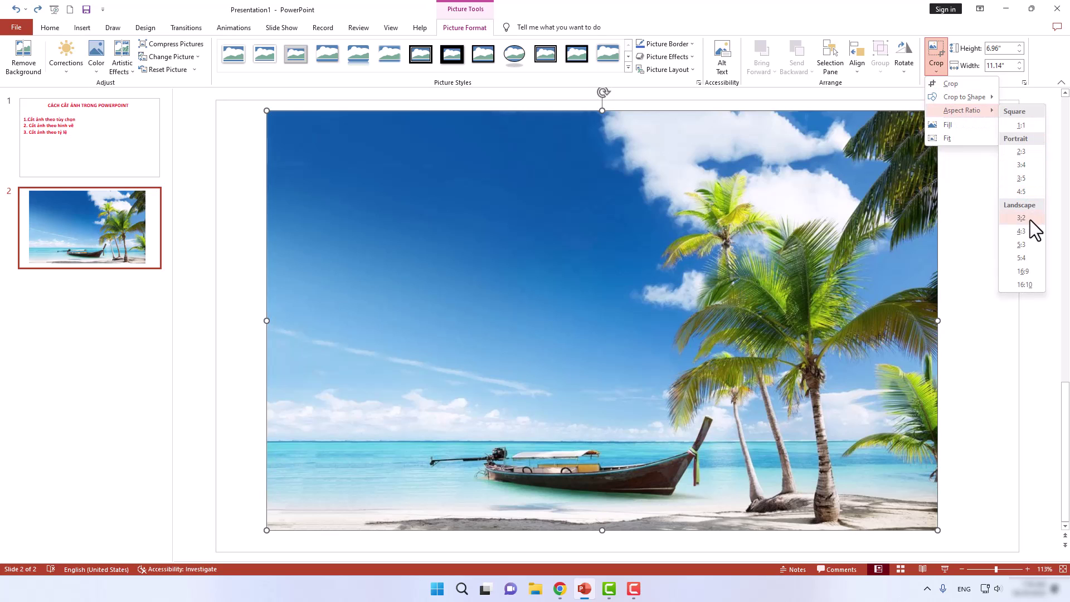
{"action": "left_click", "coordinate": [1021, 231]}
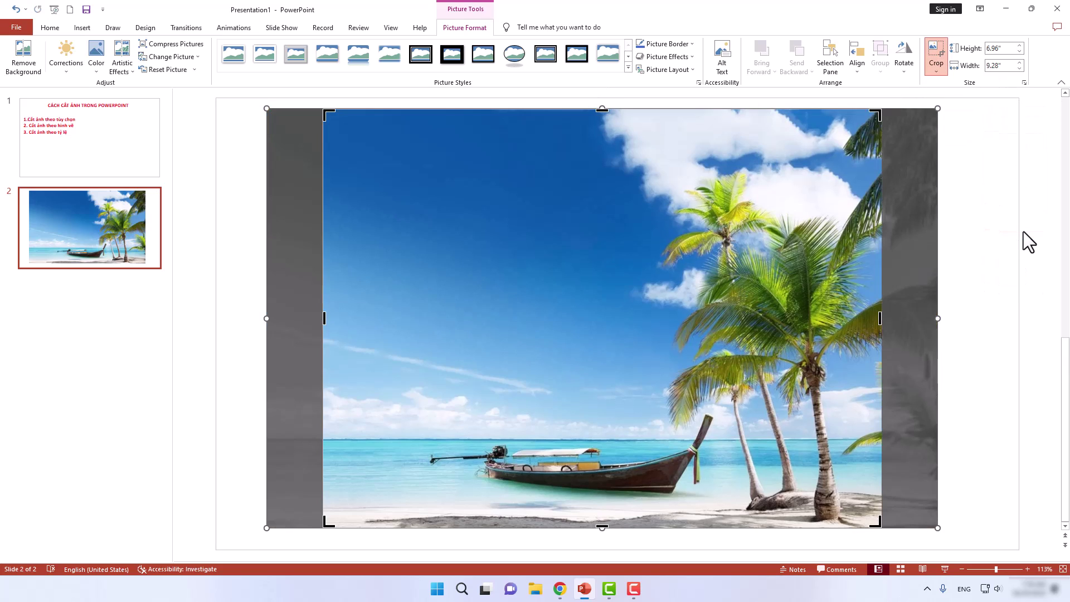
{"action": "left_click", "coordinate": [999, 218]}
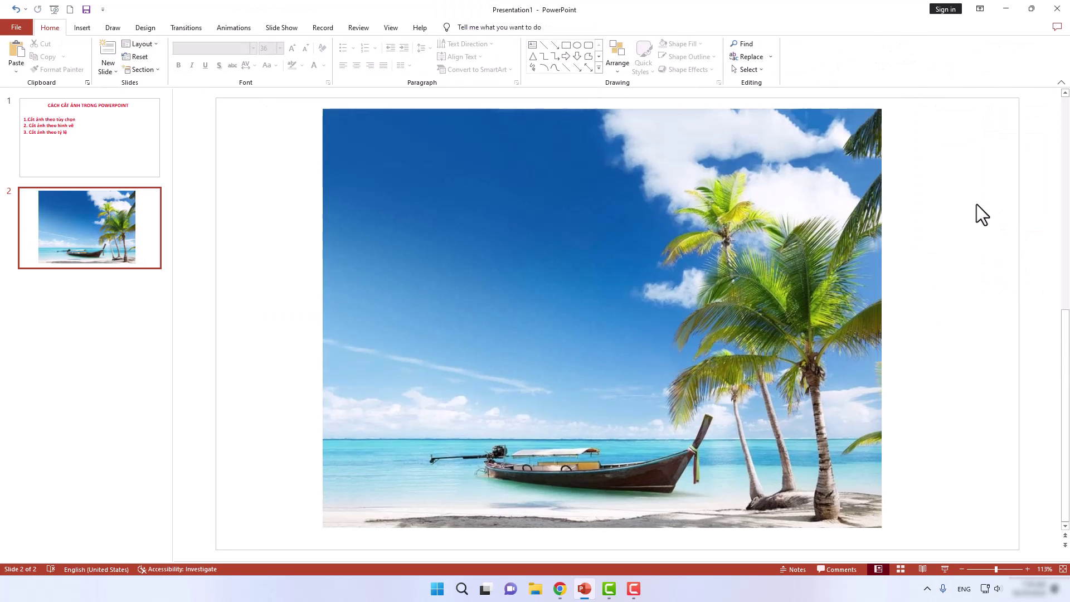
{"action": "left_click", "coordinate": [120, 139]}
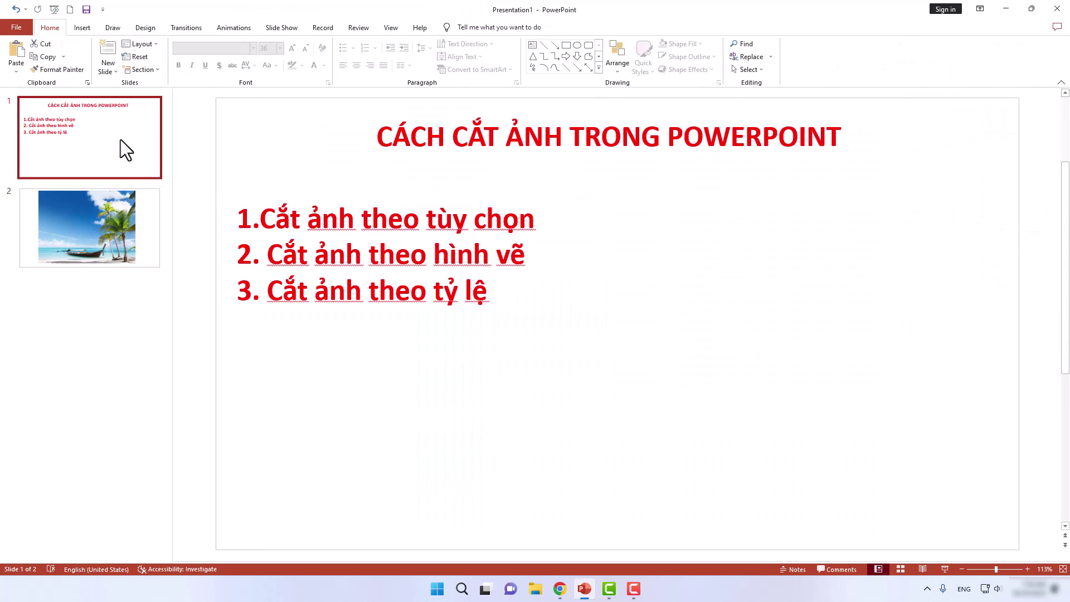